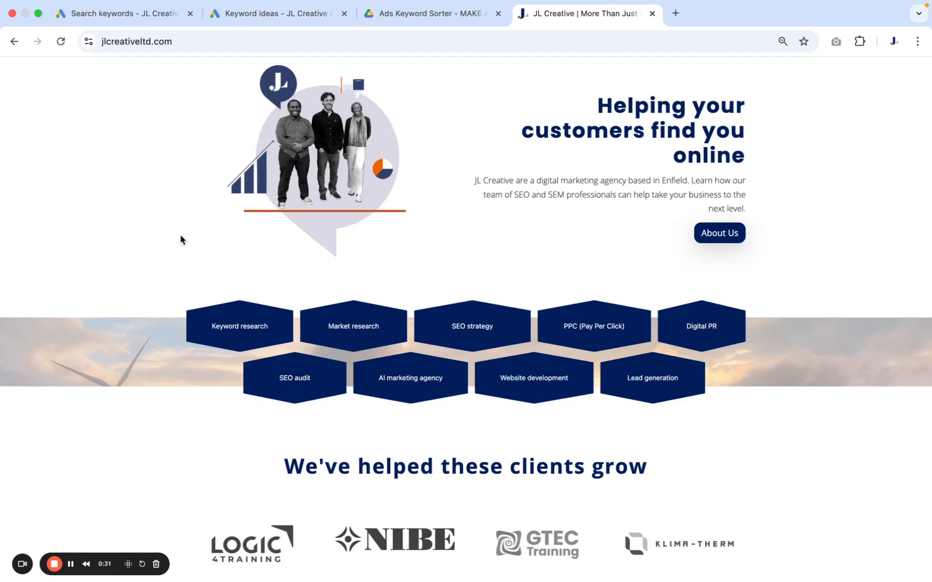
- Make a copy of the Ads Keyword Sorter spreadsheet from its Google Sheets copy page
left_click(391, 21)
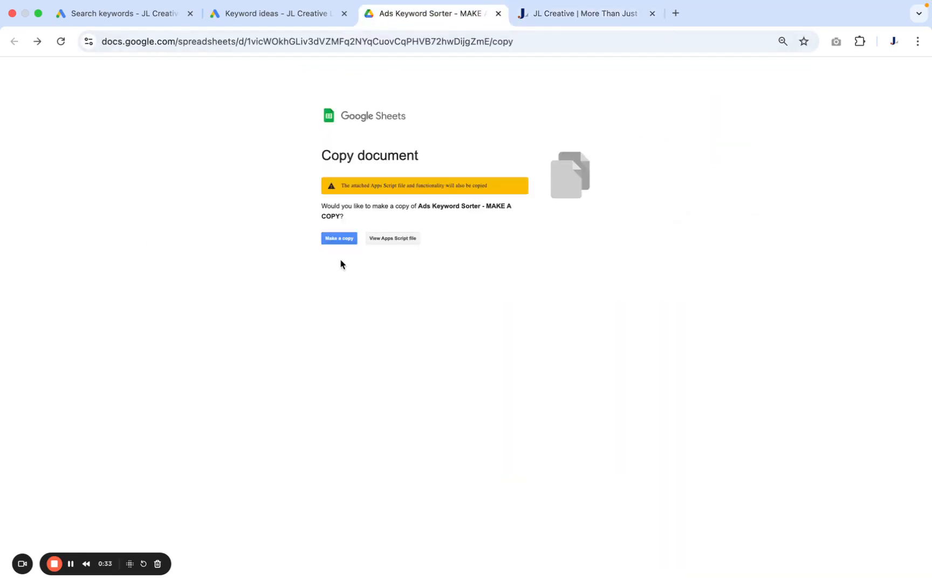
left_click(336, 239)
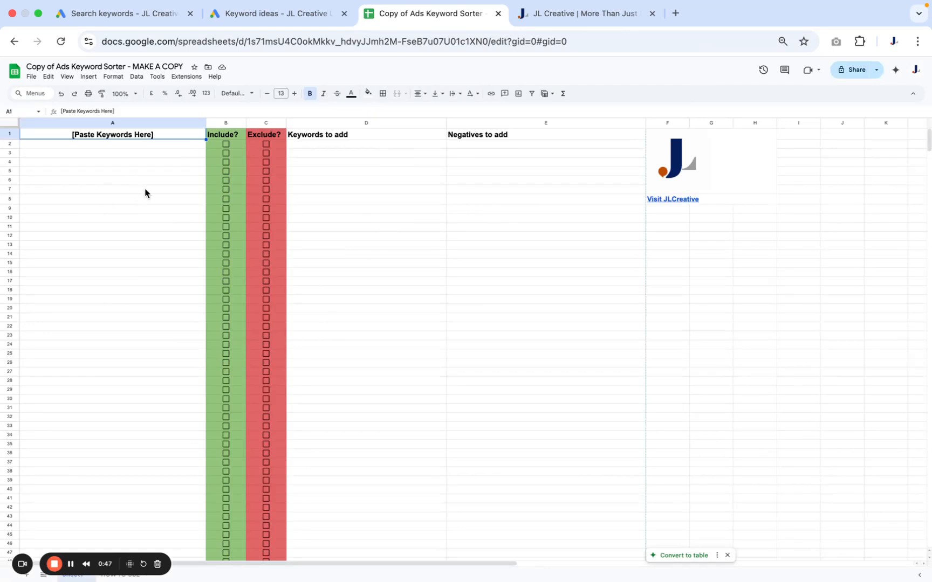
- Download the Google Ads Keyword Planner ideas as a Google Sheet to My drive and open that sheet
left_click(270, 13)
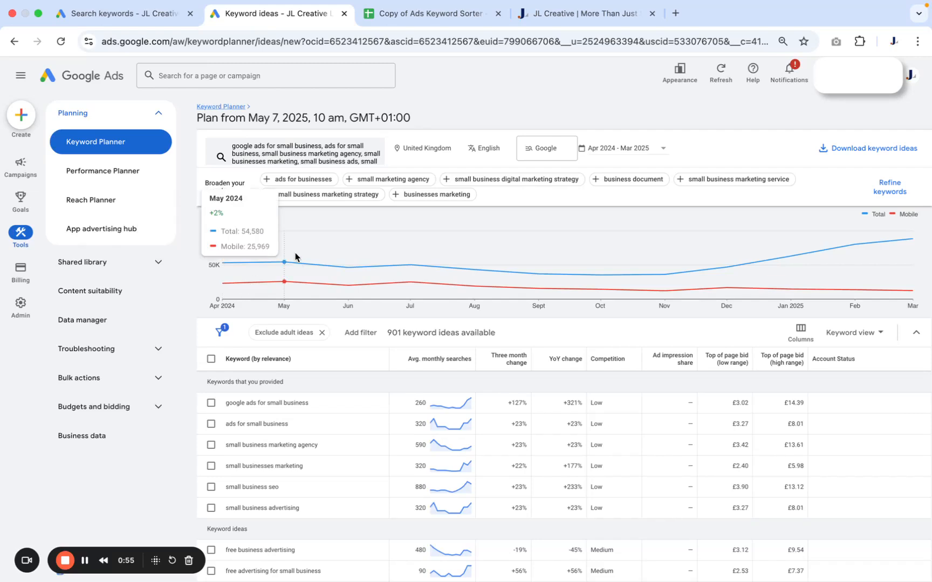
scroll(295, 253, "down", 1)
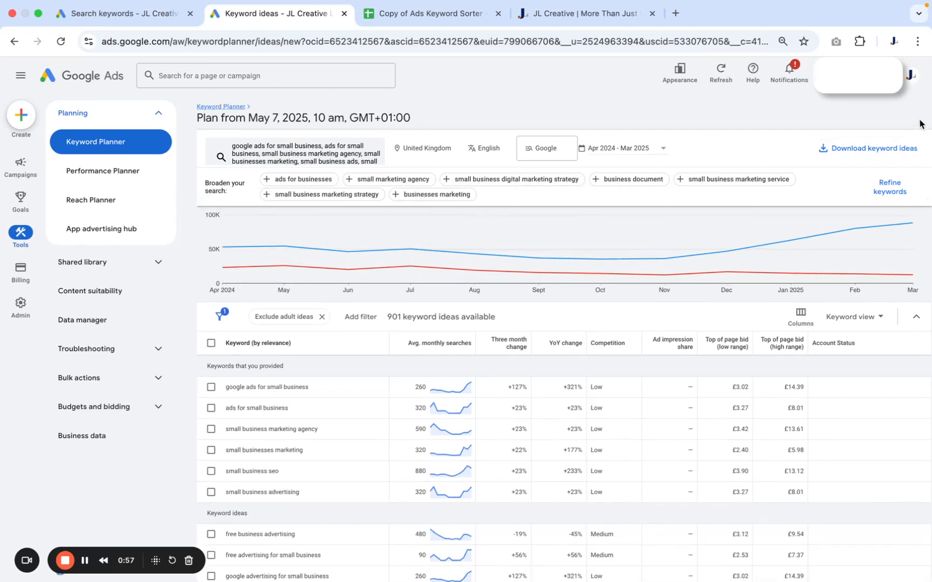
left_click(872, 149)
left_click(784, 189)
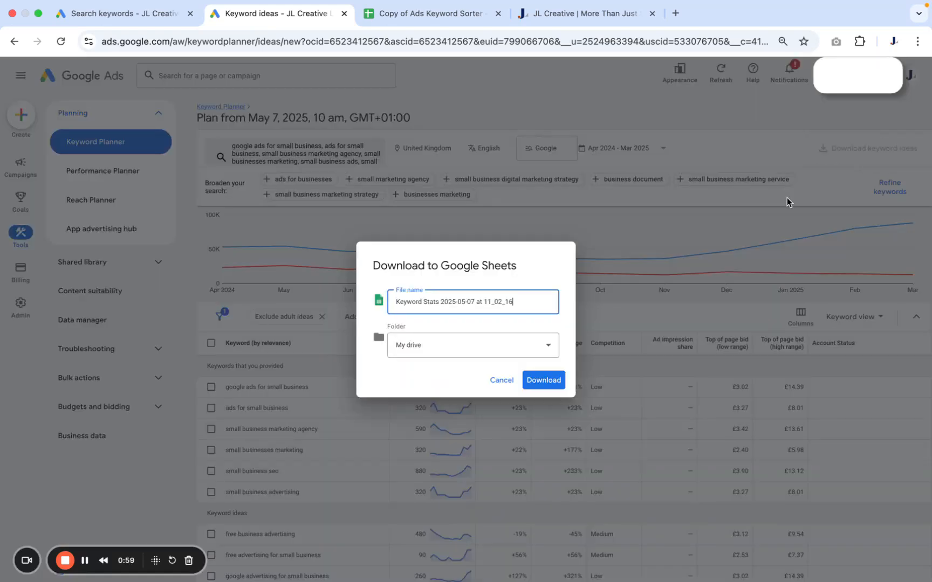
left_click(557, 381)
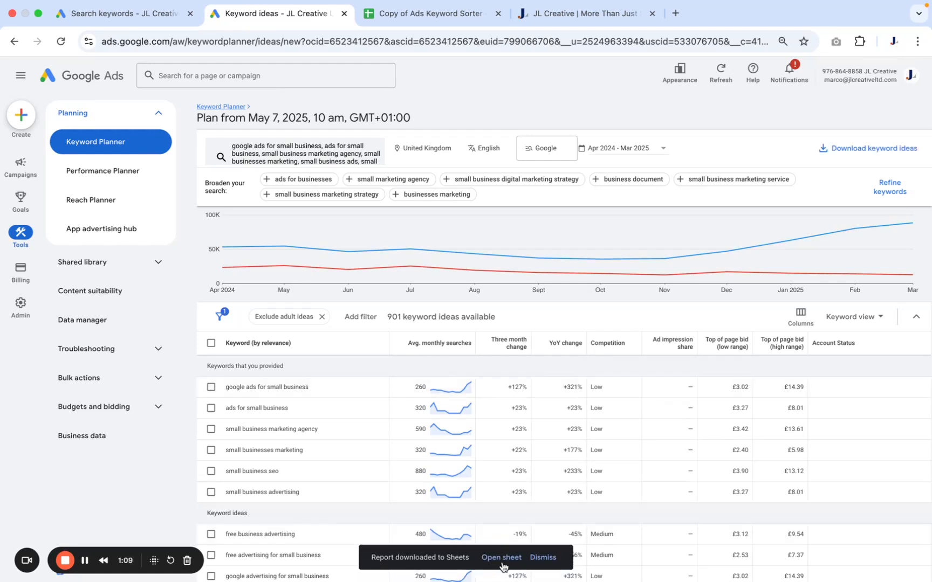
left_click(502, 558)
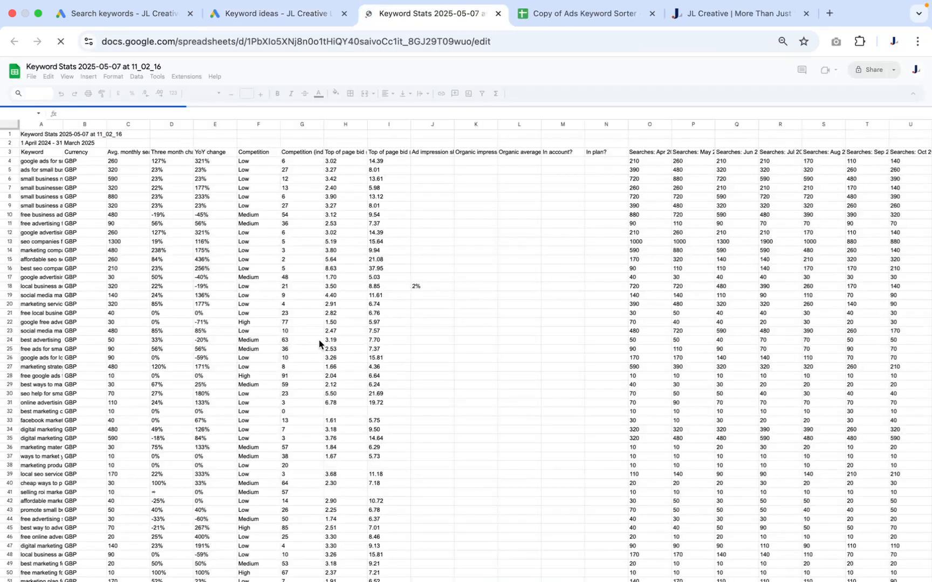
- Select keywords A4:A32 in the Keyword Stats sheet and go to cell A2 of the keyword sorter copy
left_click_drag(40, 160, 58, 413)
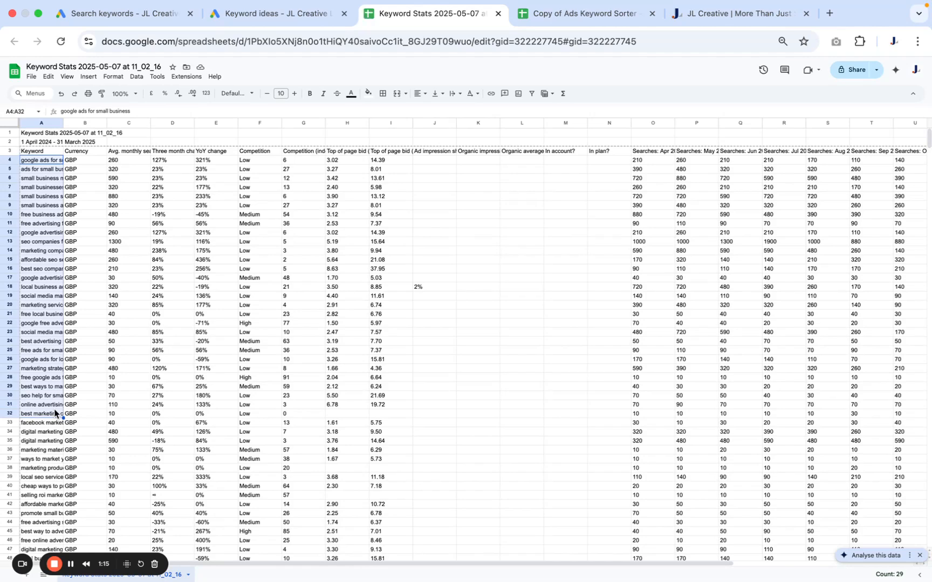
left_click(582, 13)
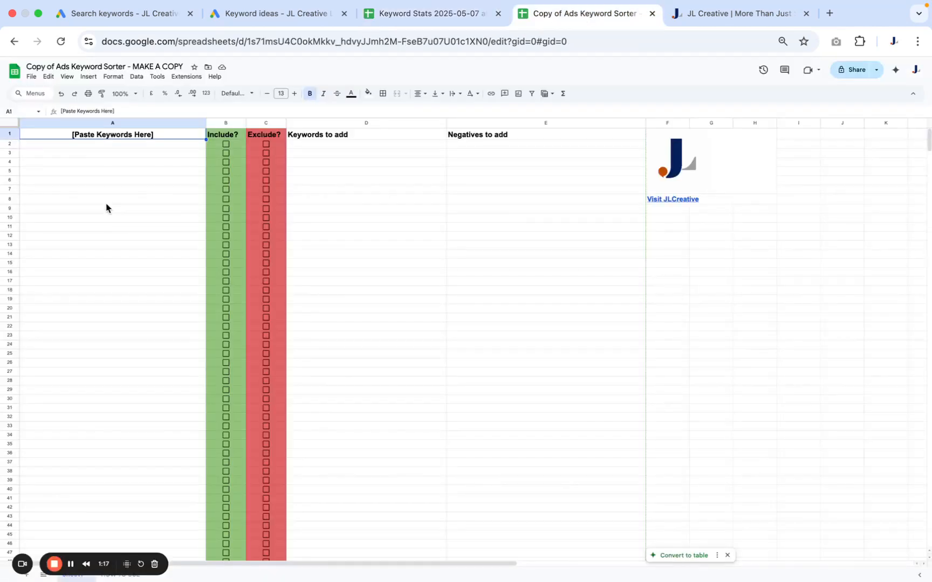
left_click(116, 145)
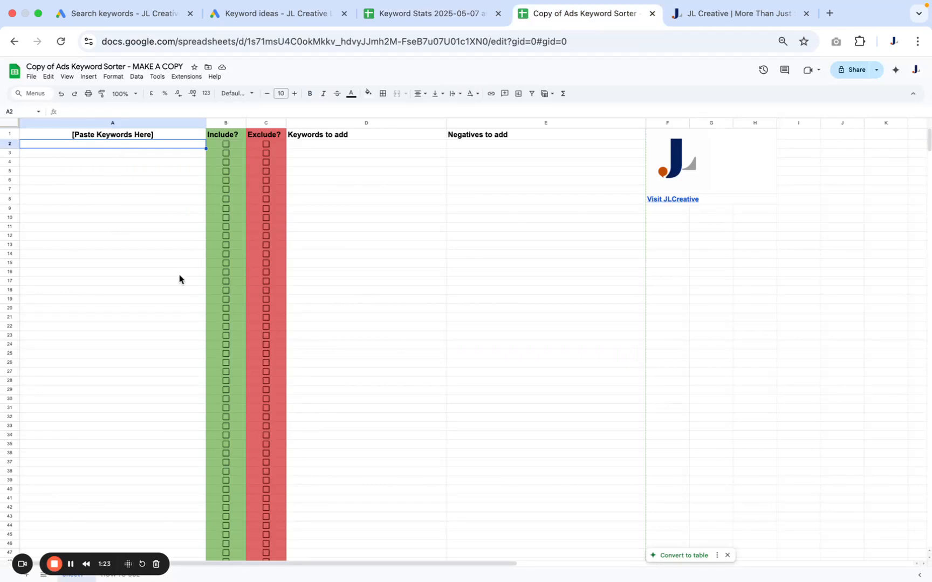
- Switch to Google Ads and open the Search terms report for the Leadflow Local - Services campaign
left_click(129, 15)
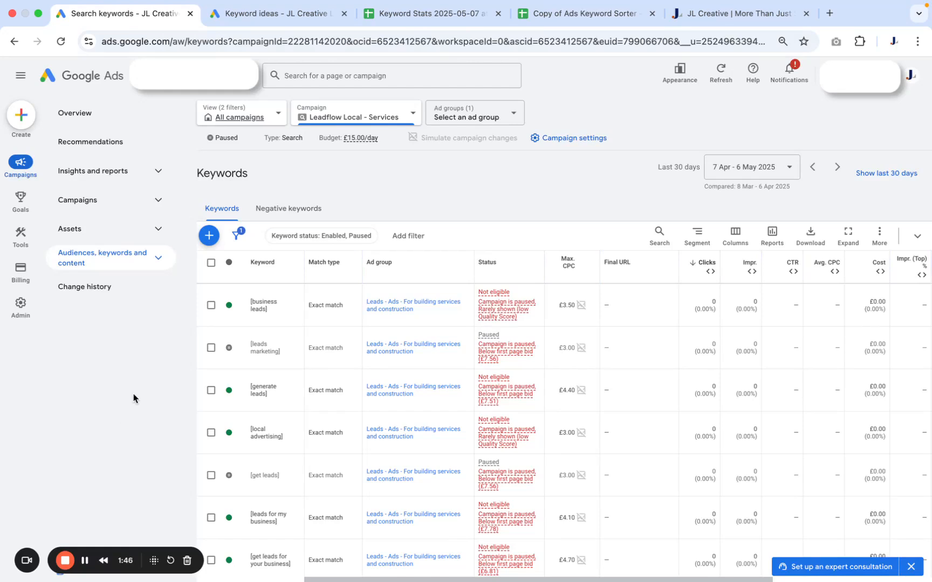
left_click(121, 177)
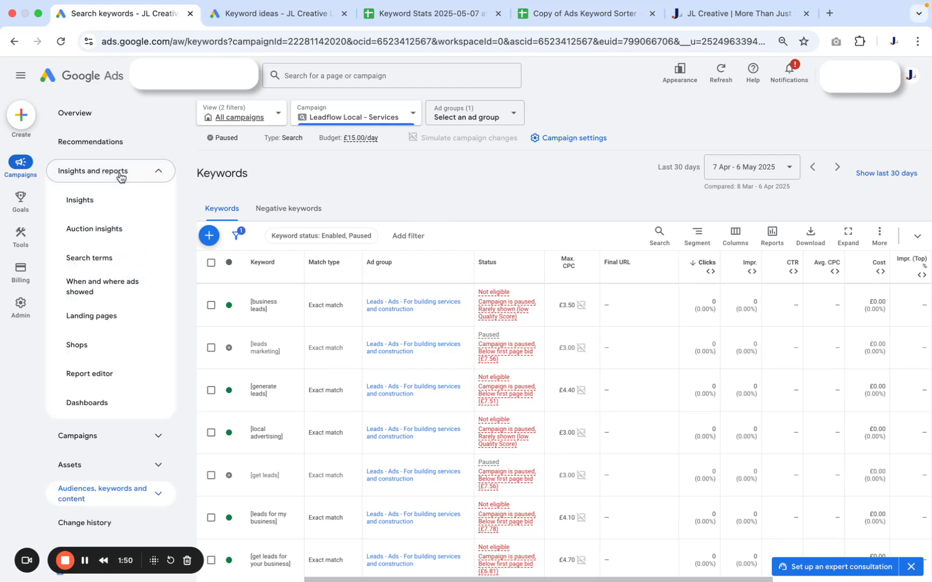
left_click(115, 269)
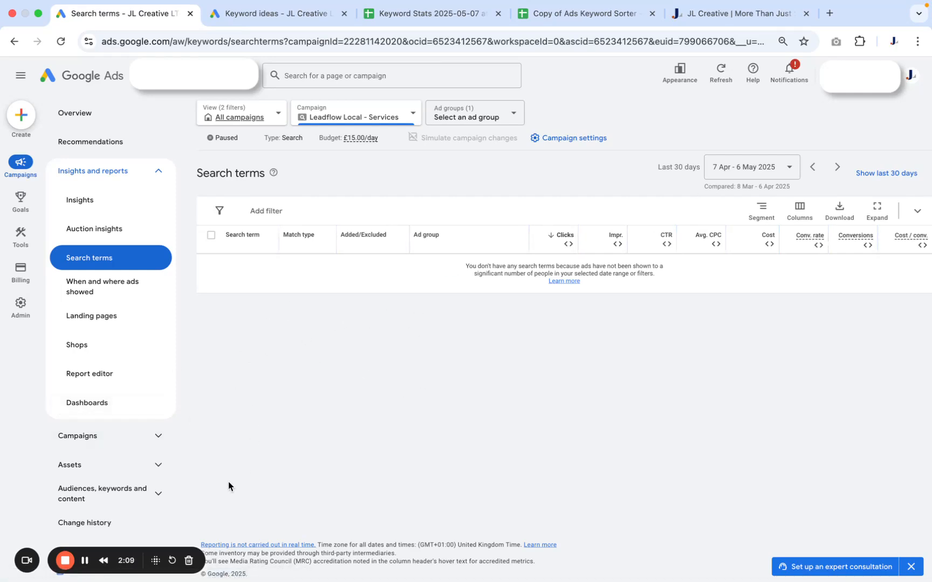
- Open the campaign's Keywords page and start adding keywords to the ad group Leads - Ads - For building services and construction
left_click(117, 497)
scroll(117, 499, "down", 5)
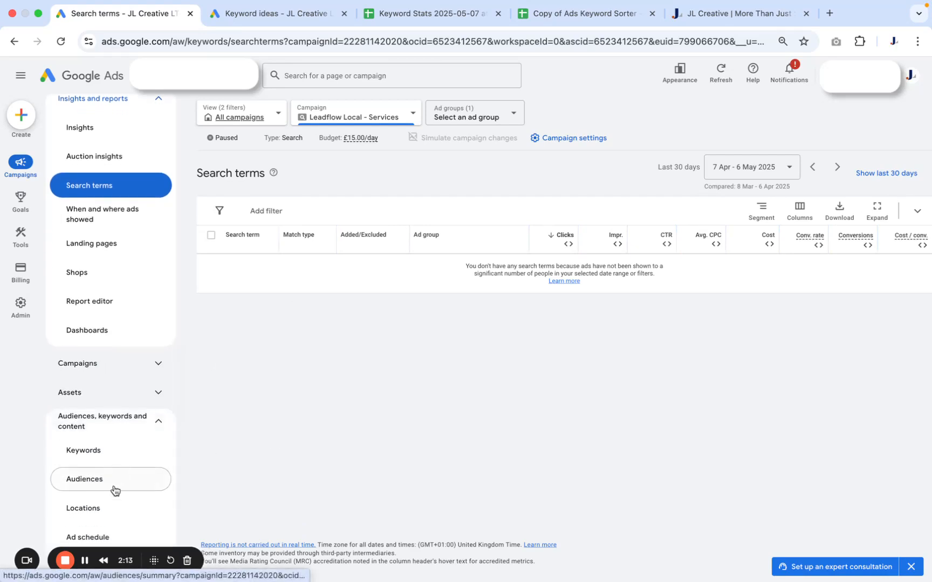
left_click(116, 403)
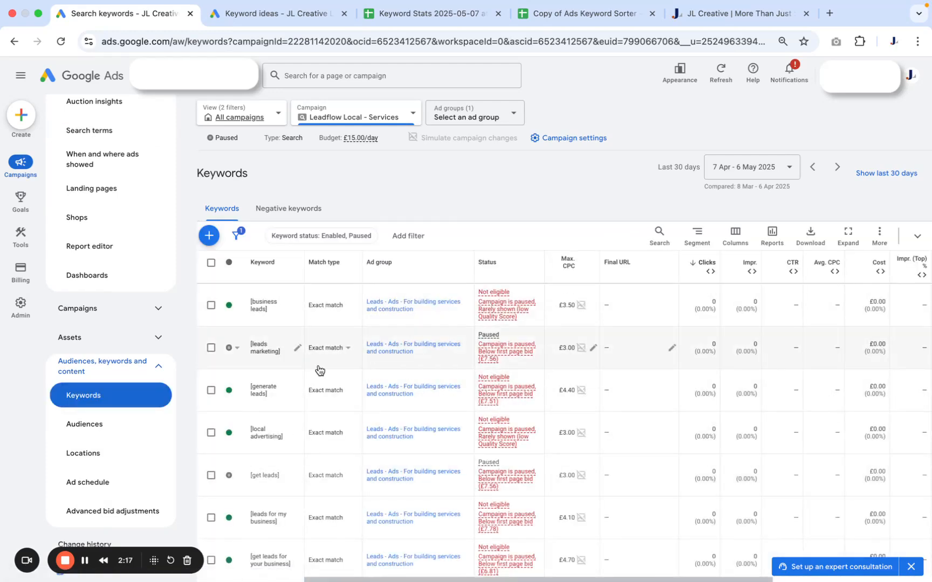
left_click(208, 235)
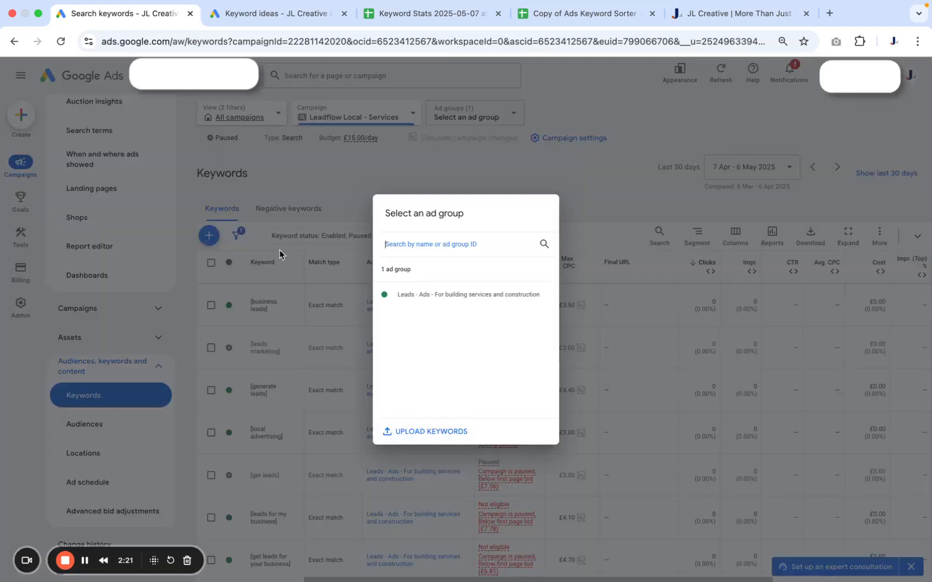
left_click(437, 298)
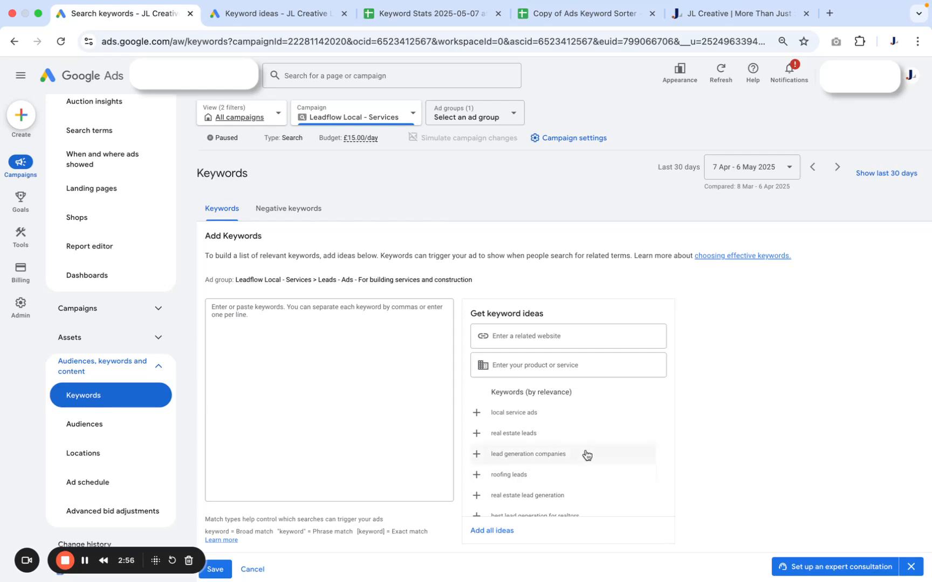
- Add all suggested keyword ideas to the form and copy that list into the keyword sorter spreadsheet from cell A2
left_click(489, 531)
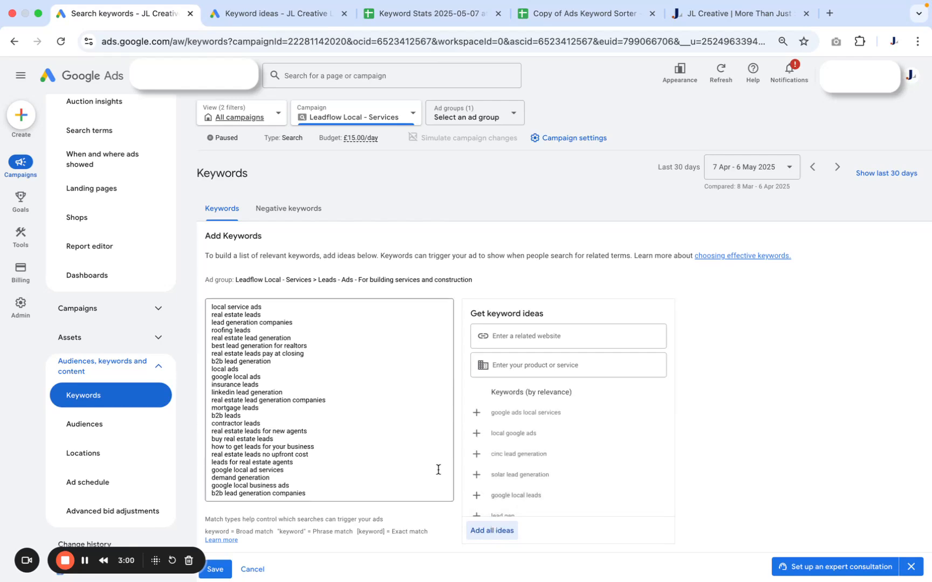
scroll(358, 487, "down", 1)
left_click_drag(326, 477, 222, 257)
key("super+c")
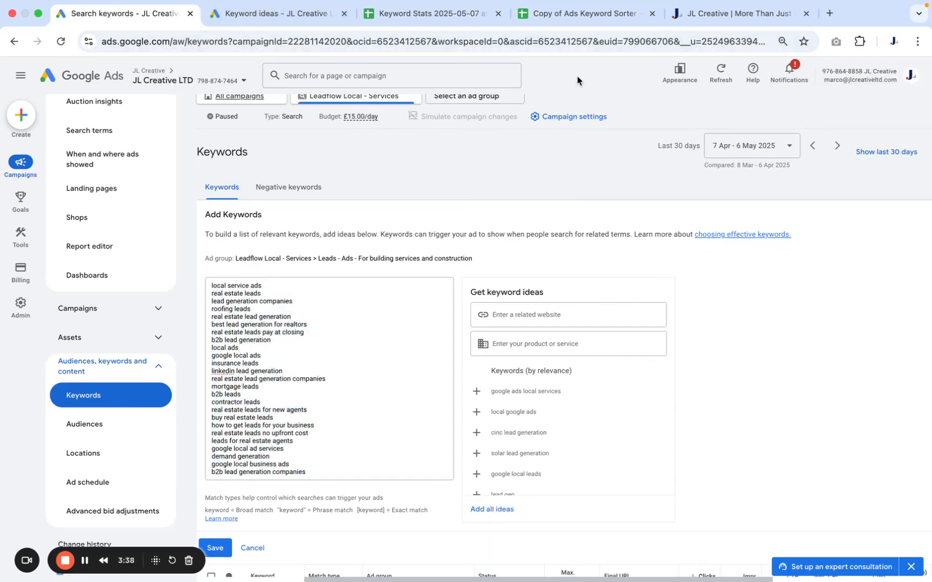
left_click(577, 22)
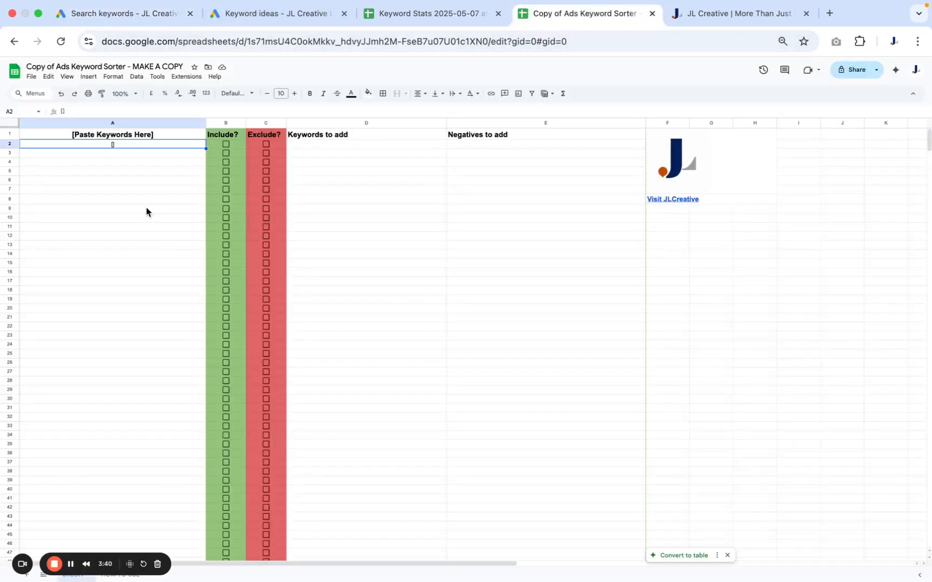
key("super+v")
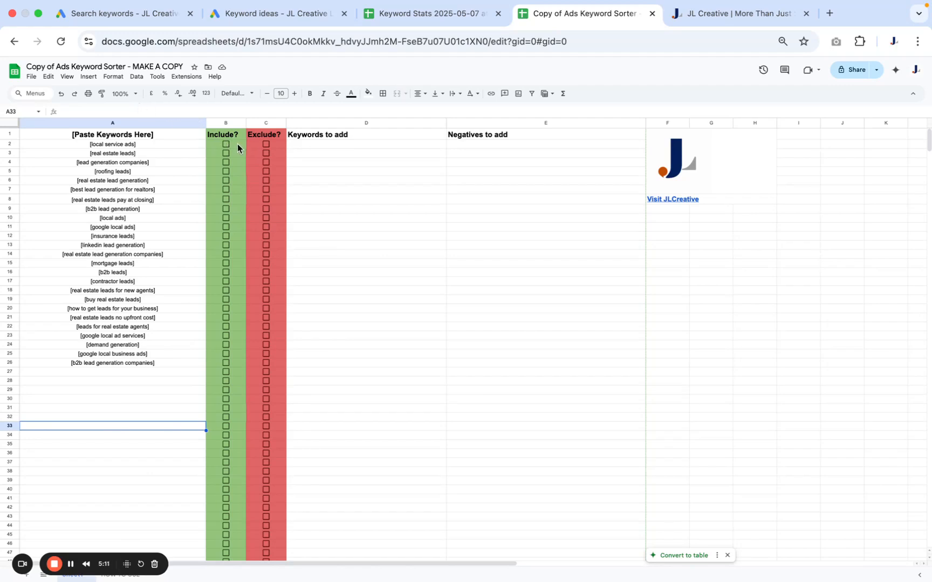
- Mark [local service ads], [real estate leads] and [lead generation companies] as Include
left_click(129, 95)
left_click(124, 165)
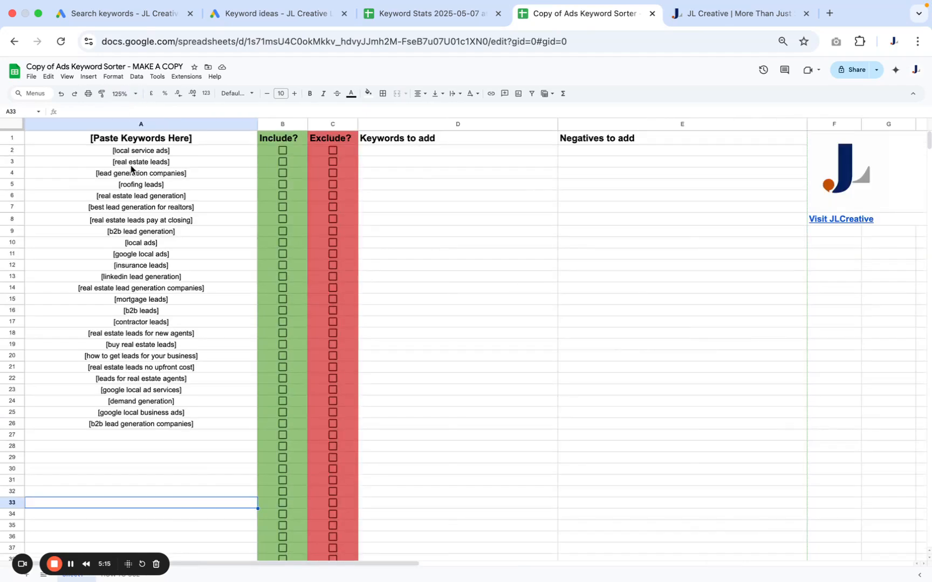
left_click(283, 152)
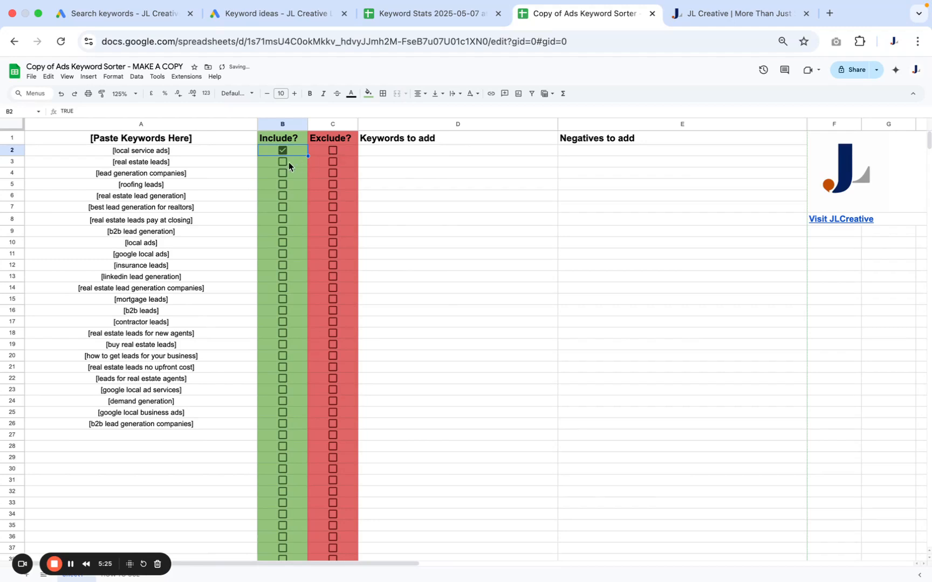
left_click(282, 162)
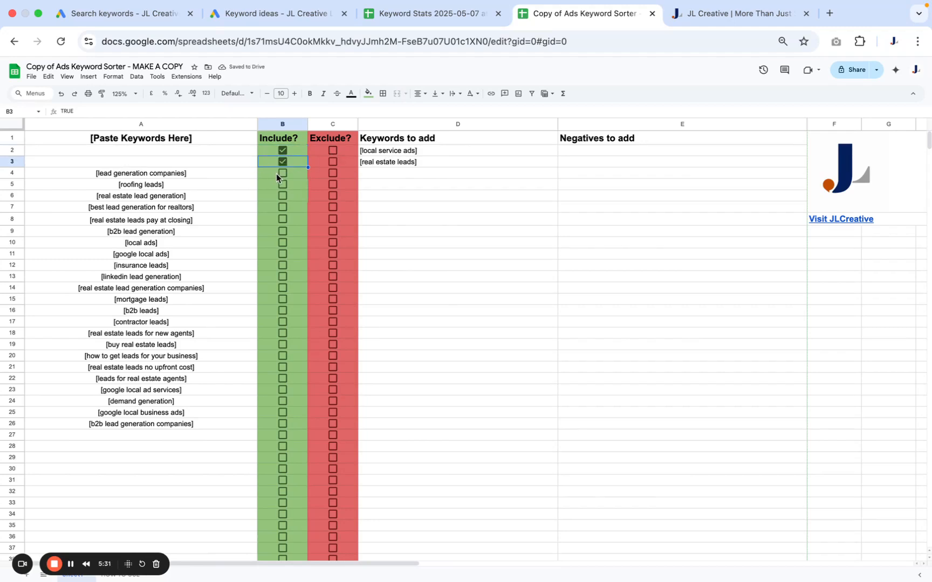
left_click(281, 174)
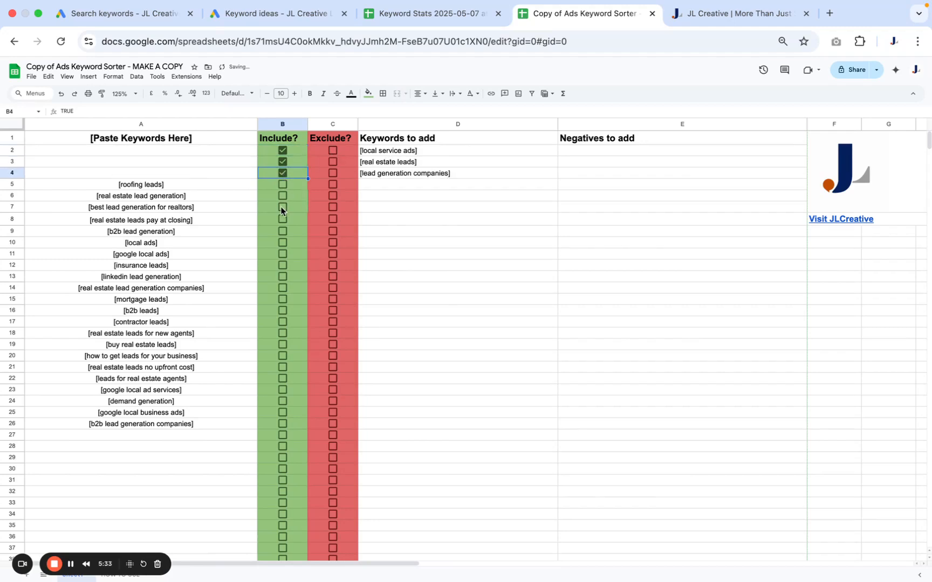
- Mark [roofing leads], [real estate lead generation], [best lead generation for realtors] and [real estate leads pay at closing] as Exclude
left_click(332, 185)
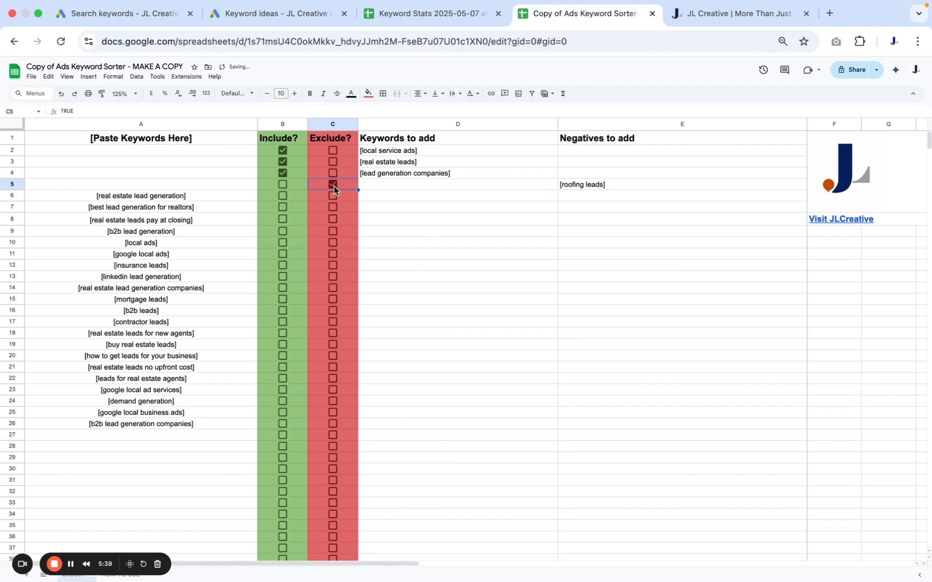
left_click(333, 197)
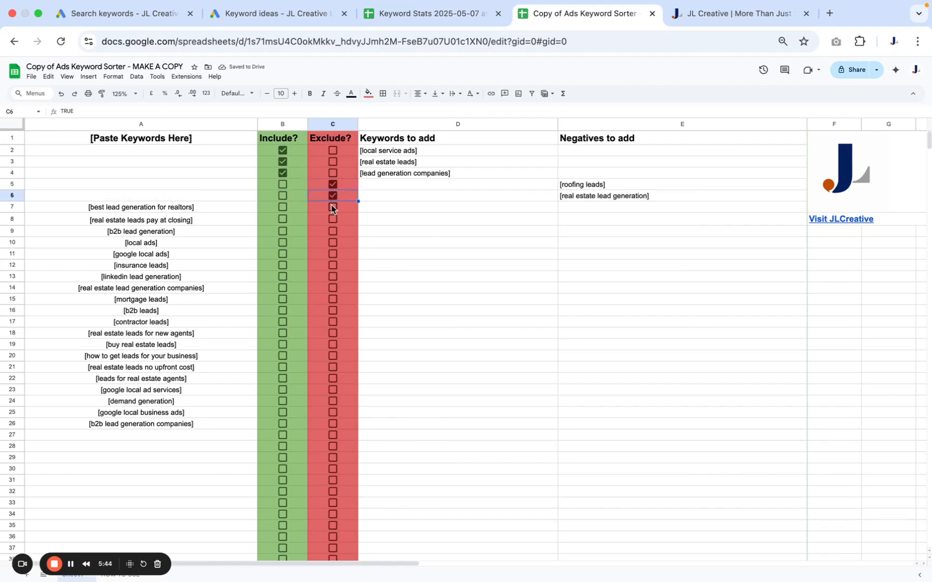
left_click(333, 209)
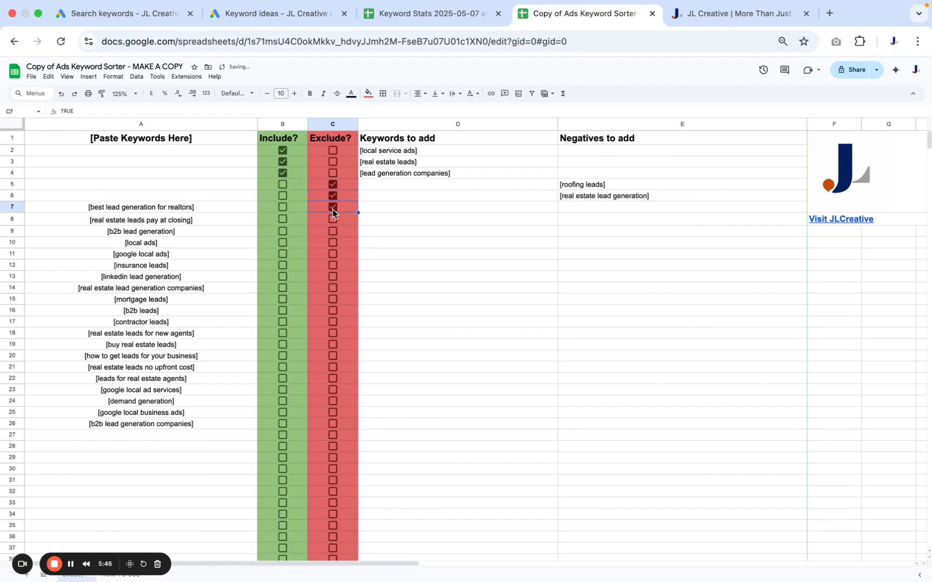
left_click(333, 220)
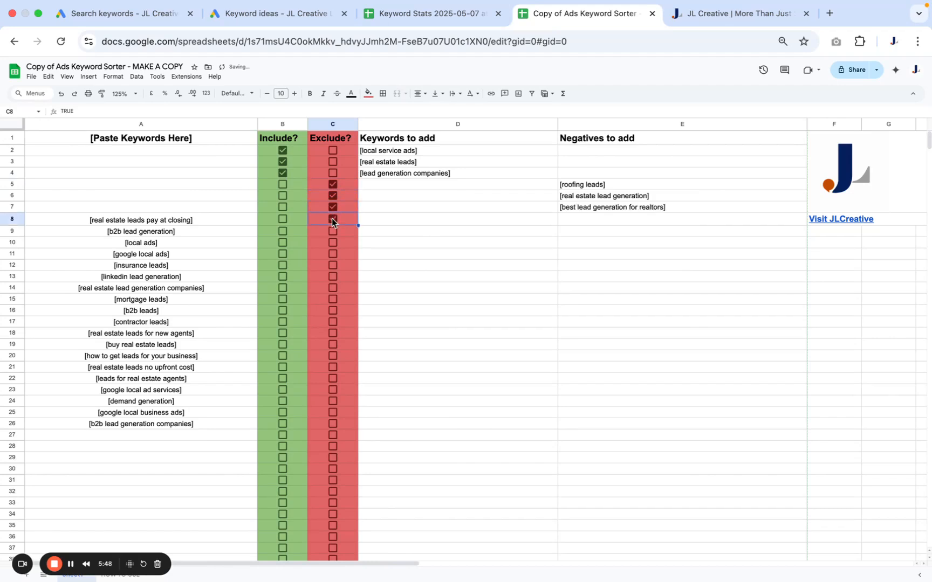
- Mark [b2b lead generation] and [google local ads] as Include, and [local ads] and [insurance leads] as Exclude
left_click(281, 234)
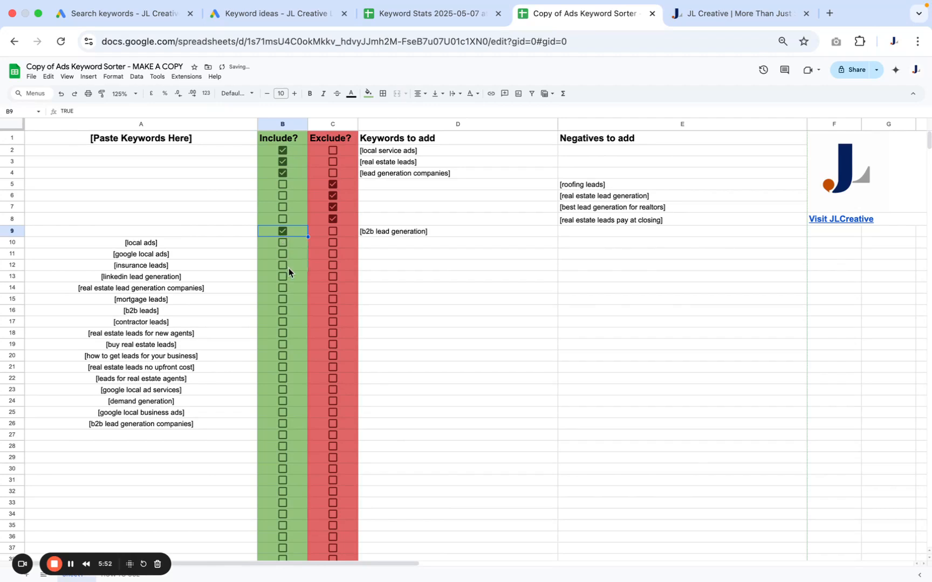
left_click(332, 243)
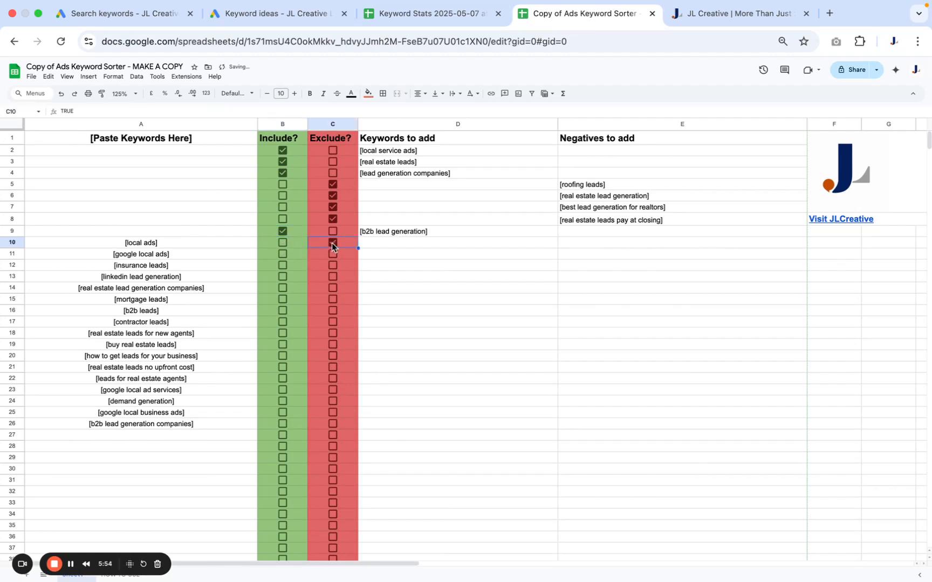
left_click(282, 254)
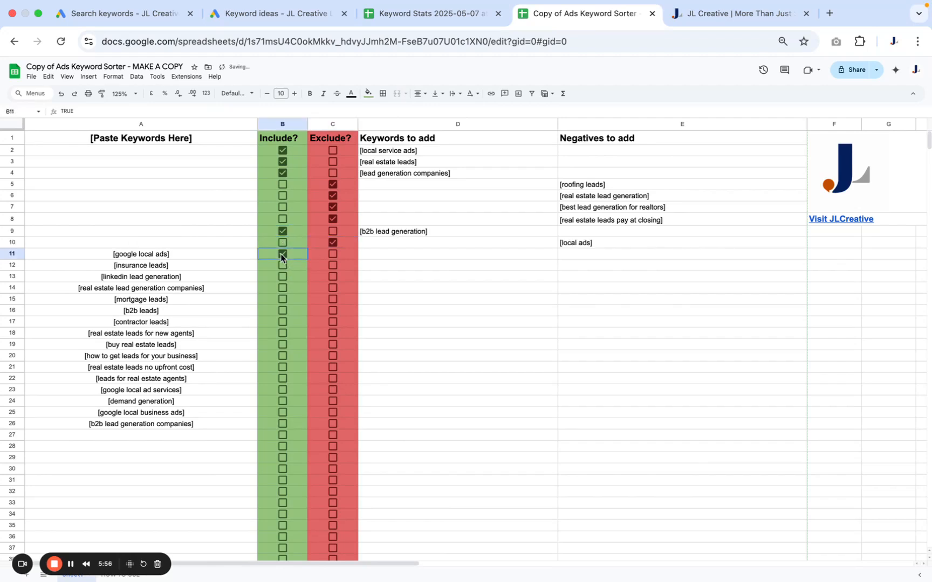
left_click(333, 265)
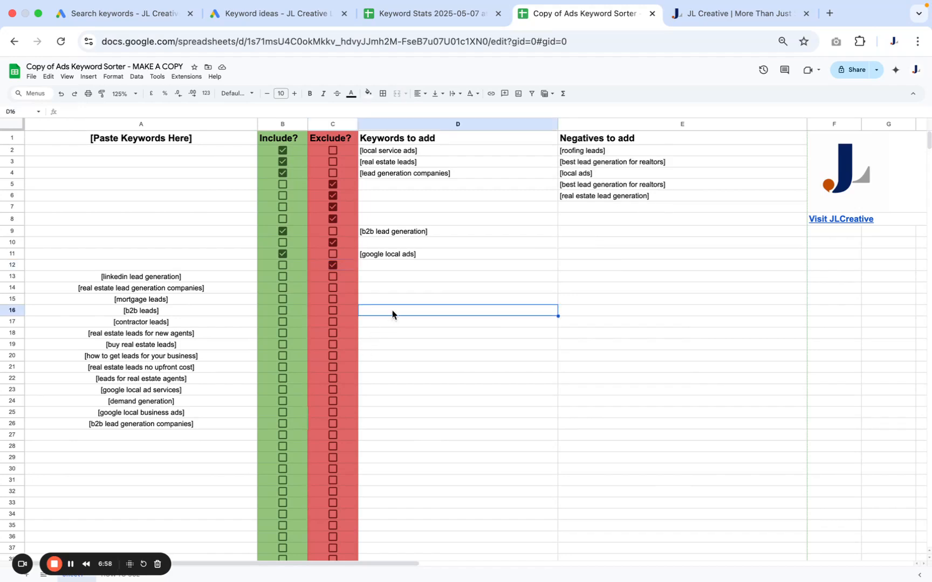
- Open blank cell D16 for editing and commit it empty so the script closes the gaps in the Keywords to add list
double_click(392, 310)
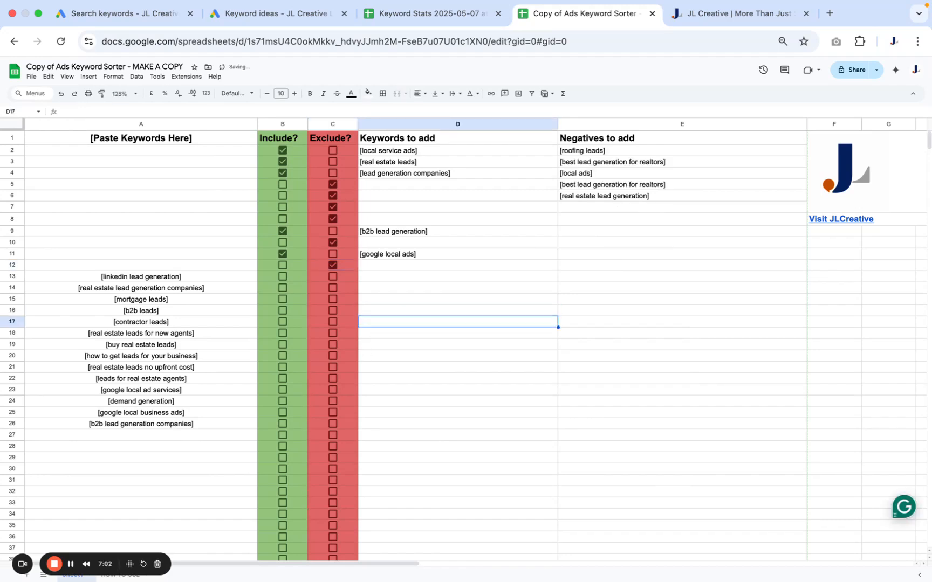
key("Return")
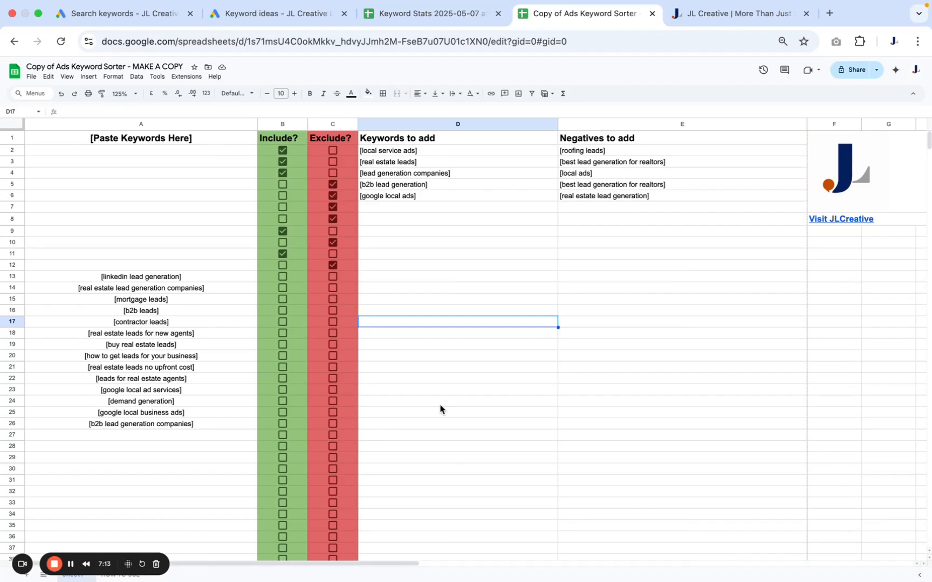
- Copy the Keywords to add list in D2:D6 and switch to the Google Ads keywords page
left_click_drag(399, 154, 399, 195)
key("super+c")
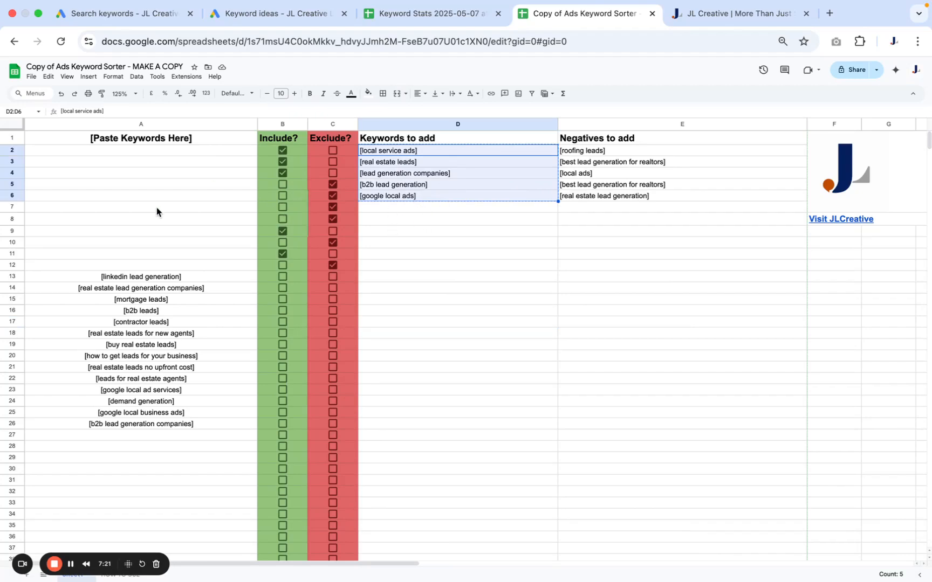
left_click(125, 14)
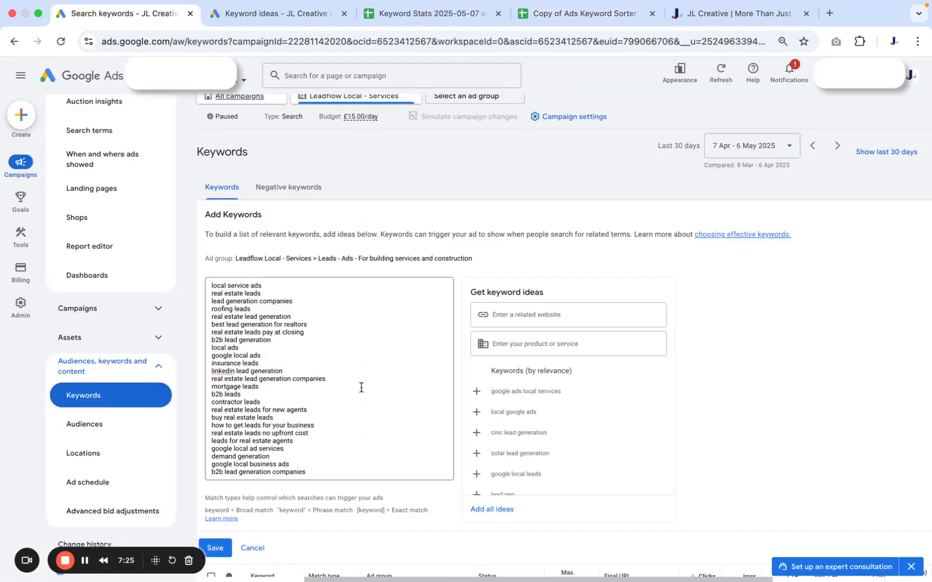
- Clear the old keyword list from the Add Keywords box and paste the copied exact-match keywords in its place
scroll(353, 399, "down", 1)
left_click_drag(327, 431, 271, 143)
key("BackSpace")
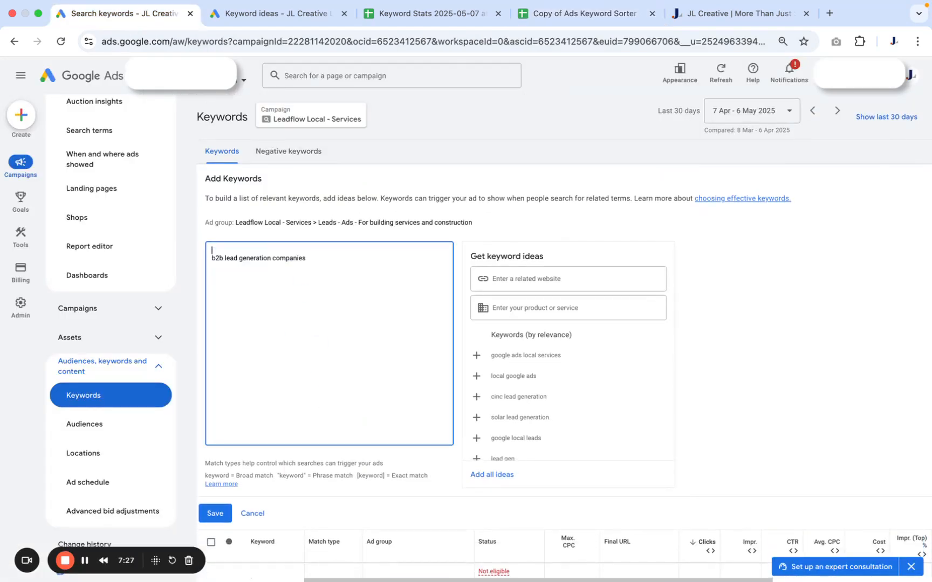
triple_click(266, 257)
key("BackSpace")
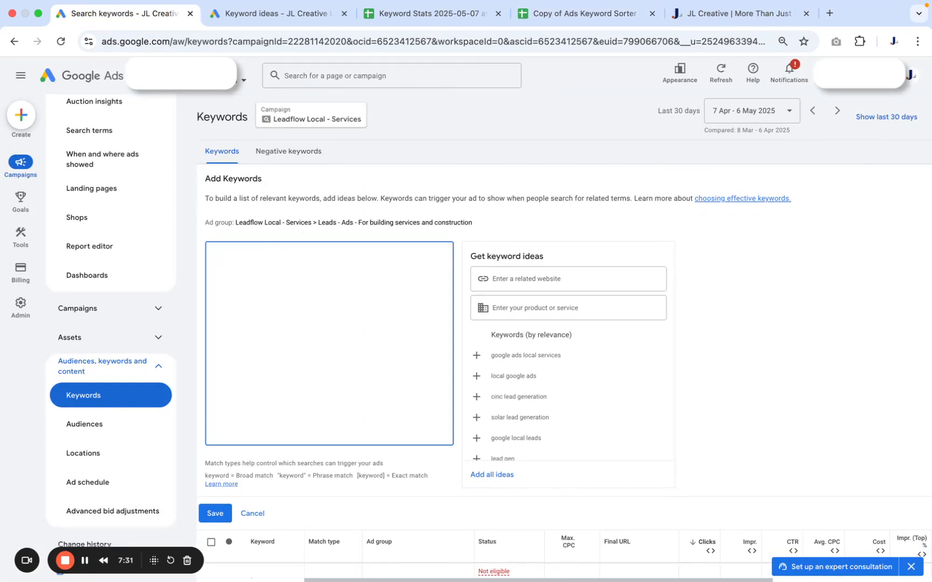
key("super+v")
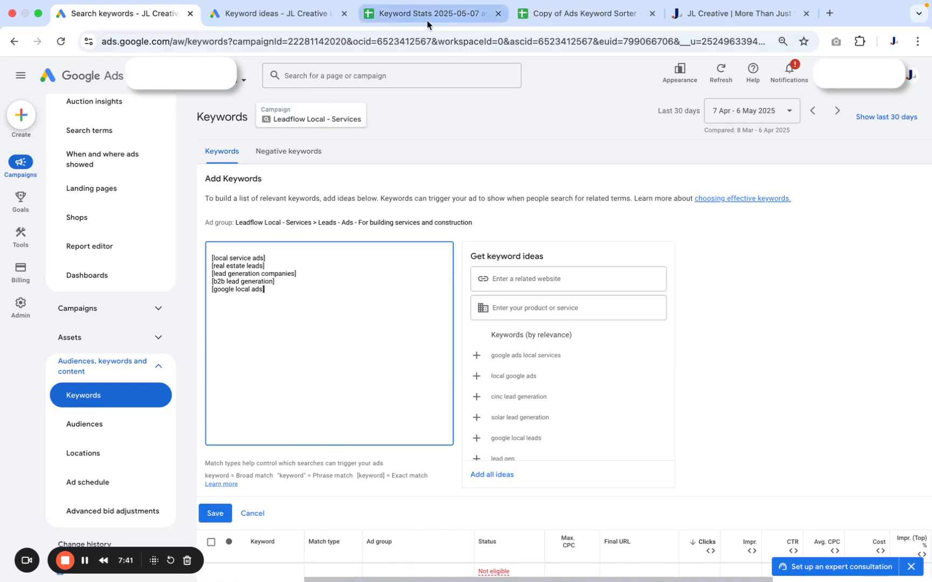
- Copy the Negatives to add list in E2:E6 of the Ads Keyword Sorter spreadsheet and return to Google Ads
left_click(598, 12)
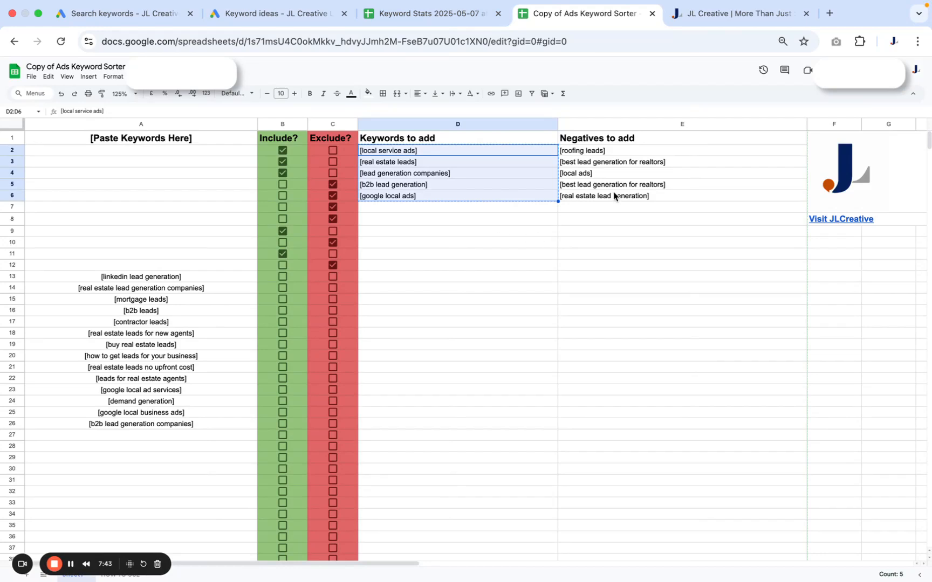
key("ctrl+c")
left_click_drag(622, 152, 617, 202)
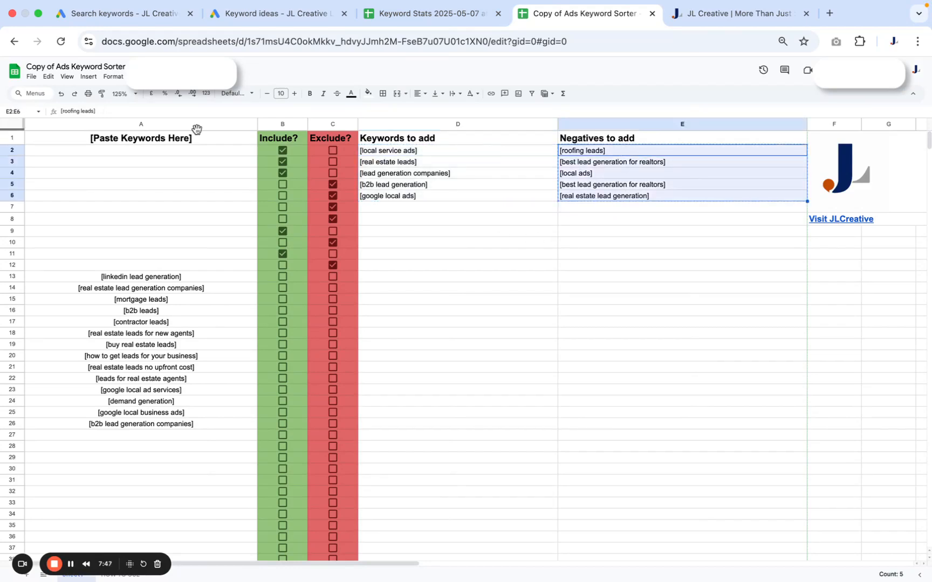
left_click(127, 14)
- Start adding negative keywords to the Leadflow Local - Services campaign and paste the copied negatives list
left_click(288, 152)
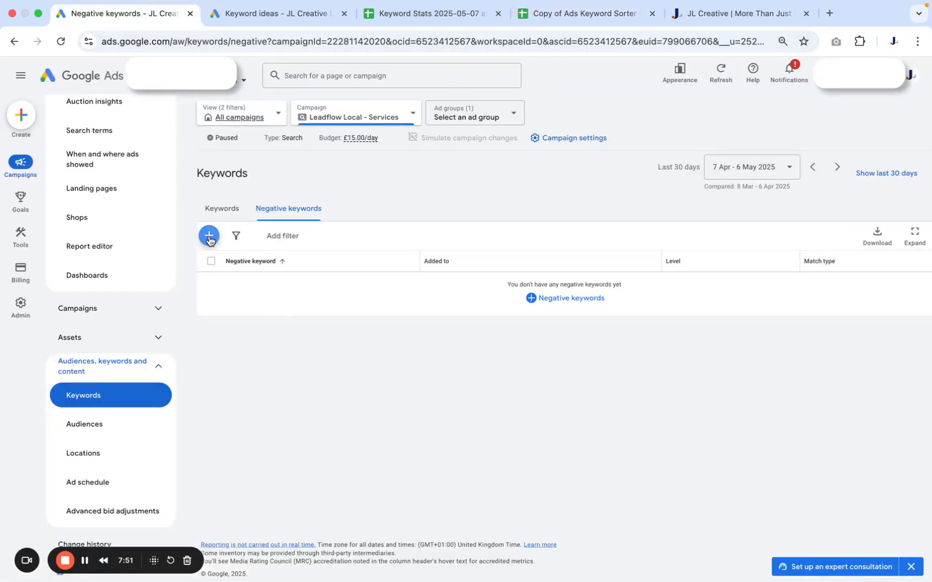
left_click(209, 235)
left_click(256, 394)
key("super+v")
scroll(495, 405, "down", 3)
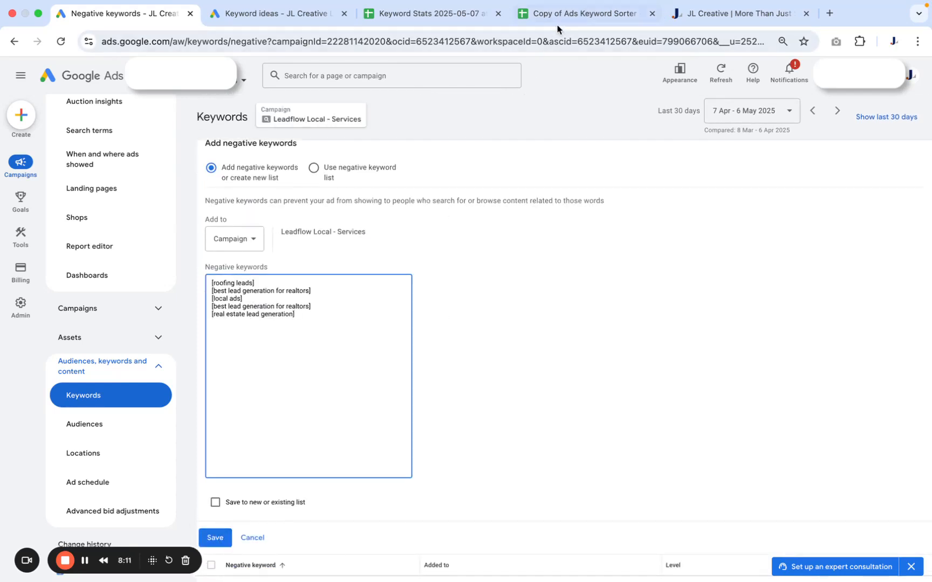
- Revisit the keyword sorter spreadsheet and open the contact page of the JL Creative website
left_click(583, 13)
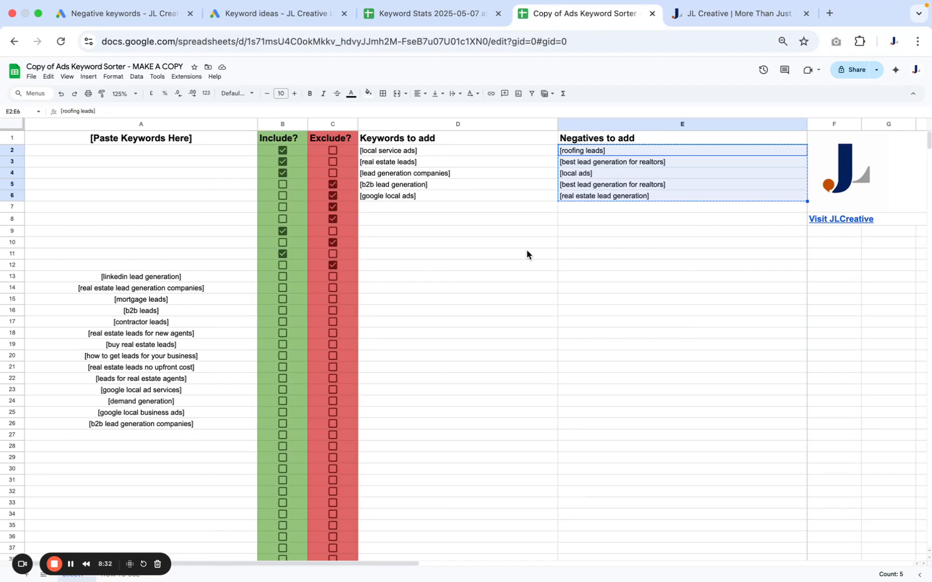
left_click(706, 19)
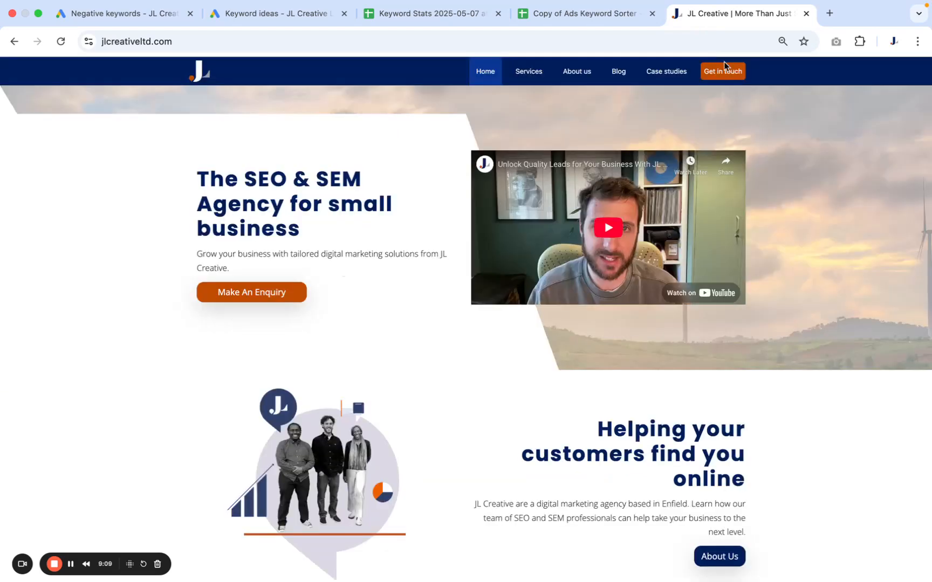
left_click(723, 72)
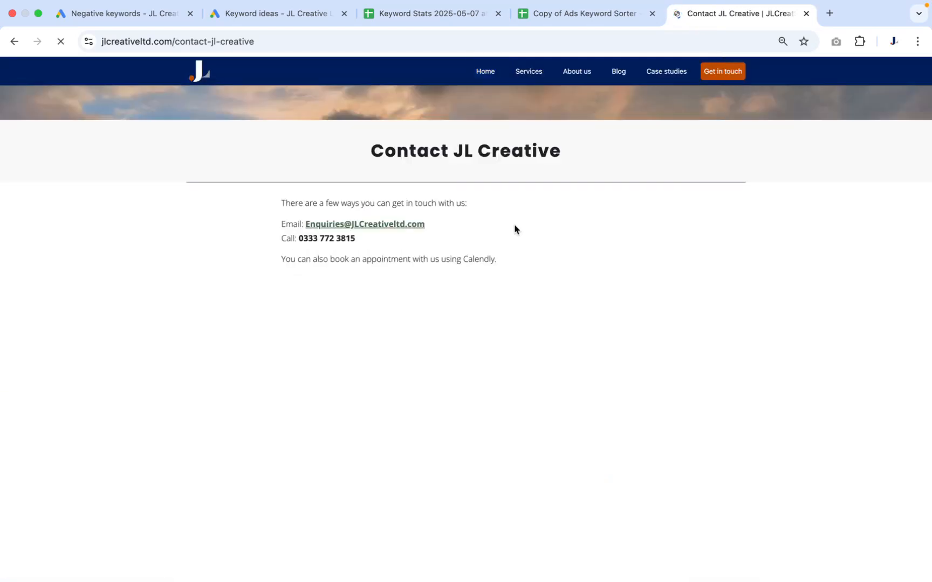